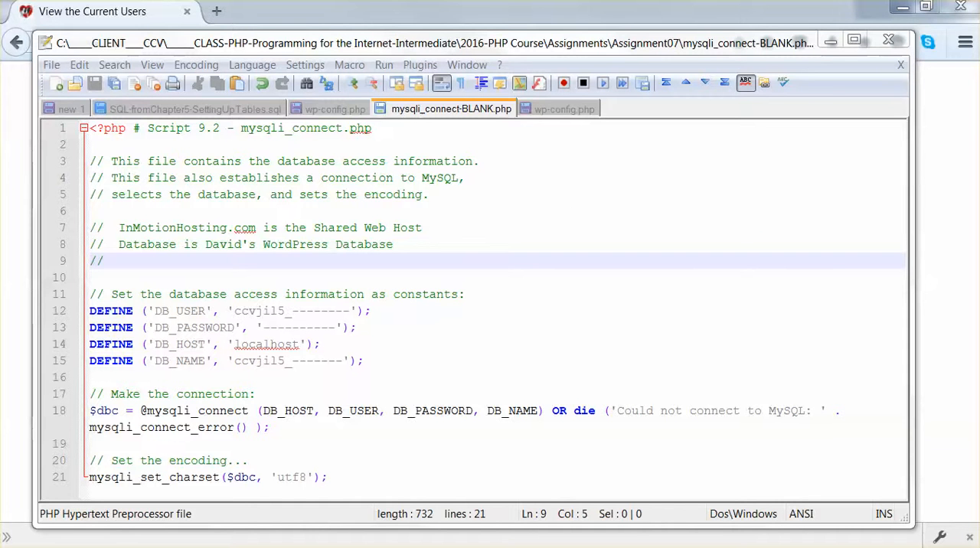
Step: Switch to the InMotion Hosting account management panel and start the WordPress installation from Install Popular Software
drag(979, 18, 459, 9)
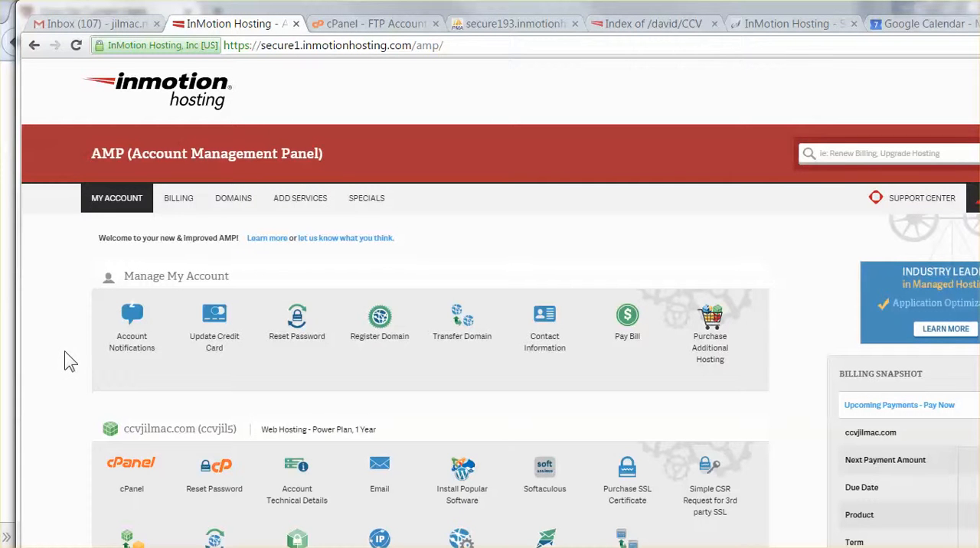
scroll(66, 360, down, 1)
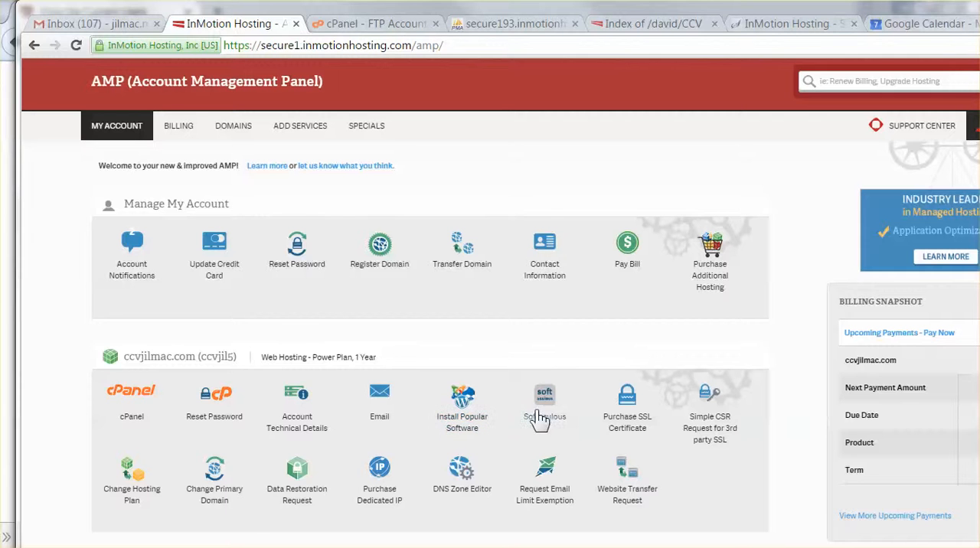
click(456, 417)
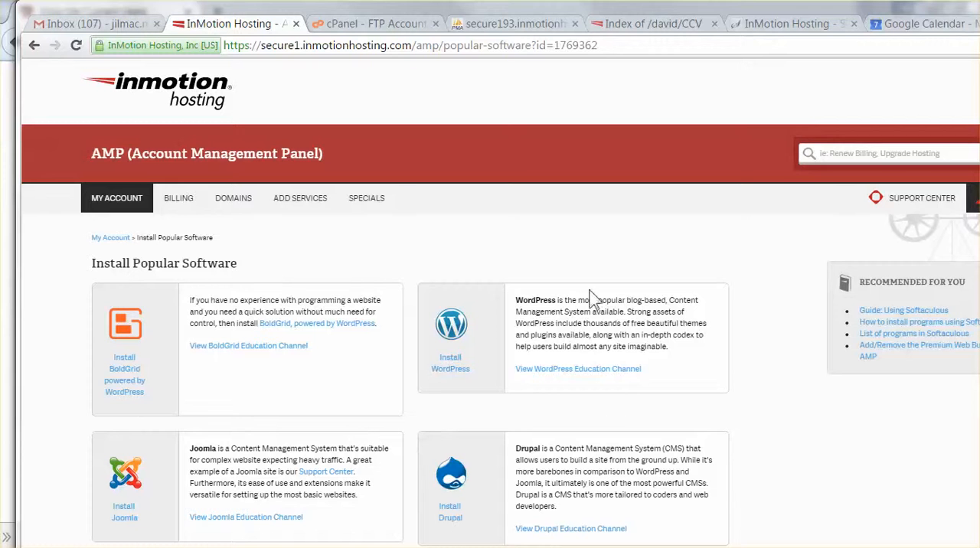
click(441, 367)
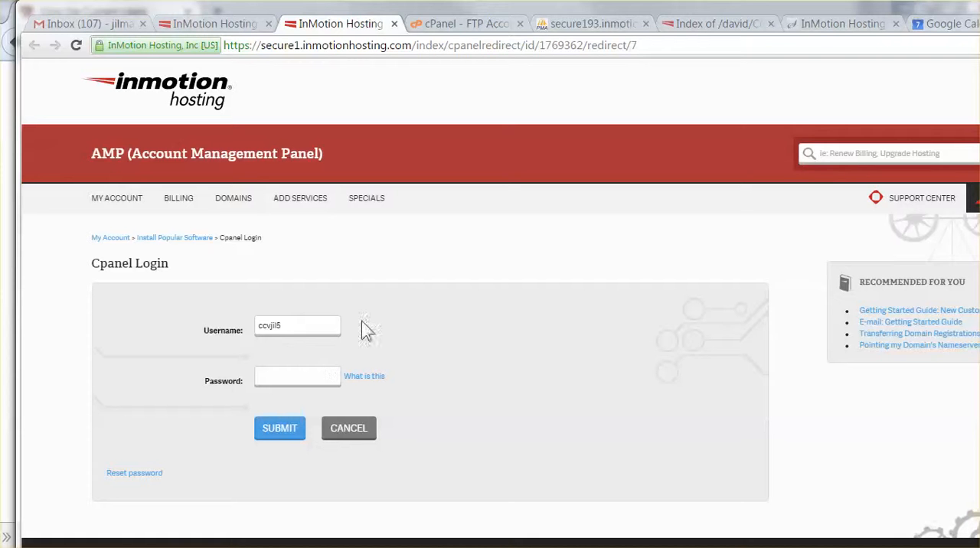
Step: Fit the browser window within the screen and increase the zoom of the cPanel login page by two levels
mouse_move(967, 74)
mouse_down()
mouse_move(930, 74)
mouse_move(953, 71)
mouse_up()
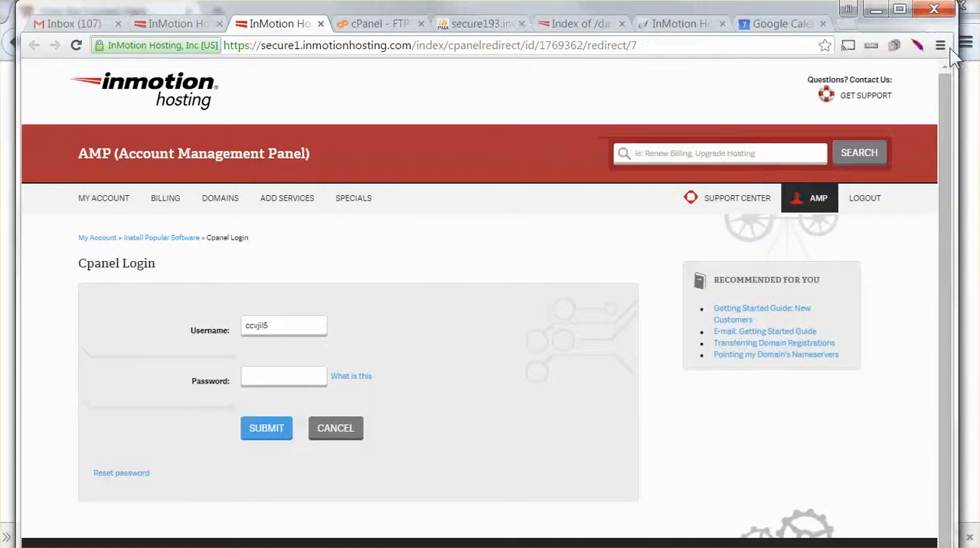
click(940, 45)
click(896, 202)
click(896, 202)
click(408, 300)
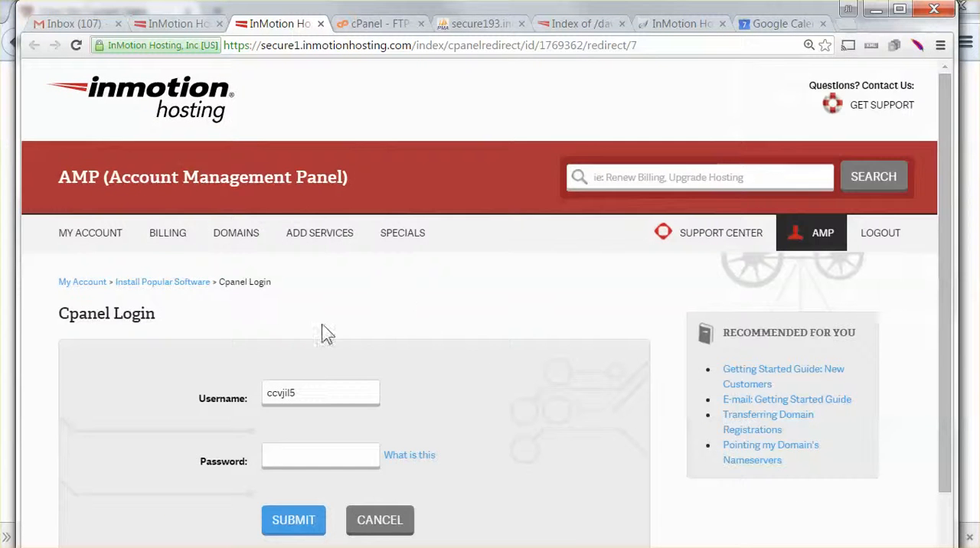
Step: Consult the Excel login notes, enter the cPanel account password in the browser's login form, and submit it
scroll(324, 332, down, 2)
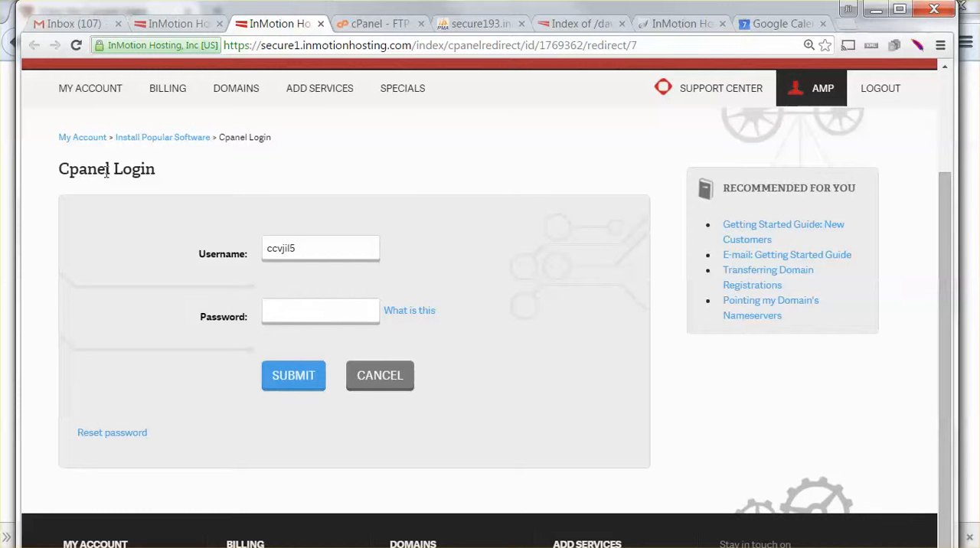
click(284, 317)
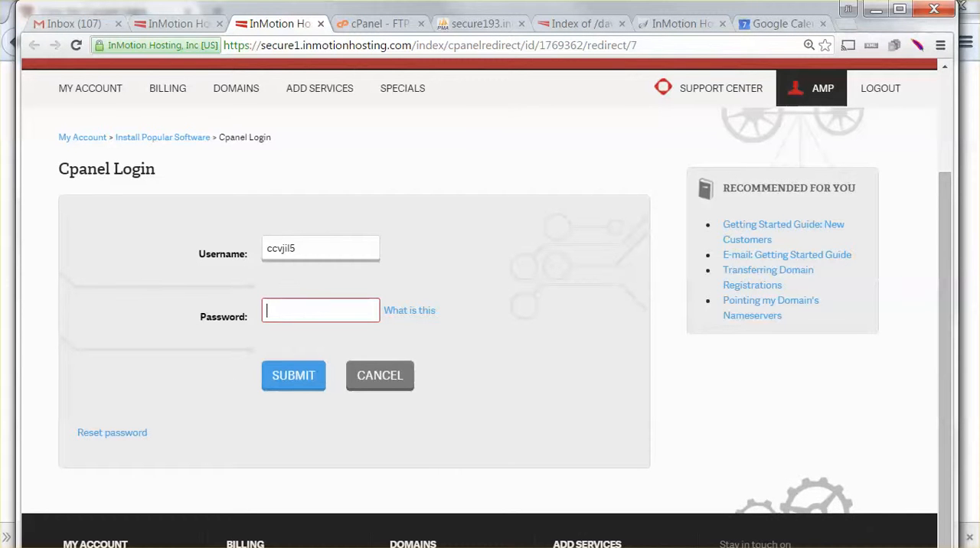
key(alt+Tab)
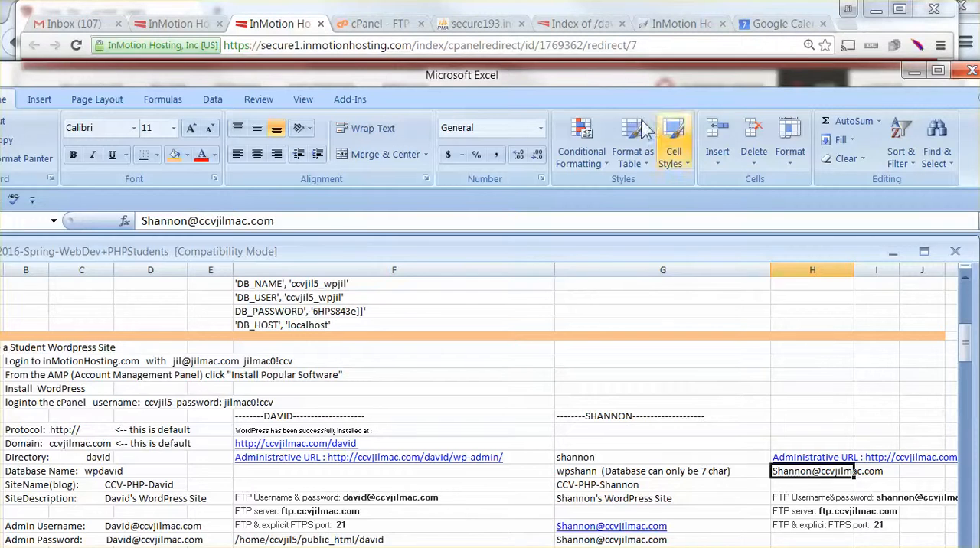
drag(600, 74, 979, 84)
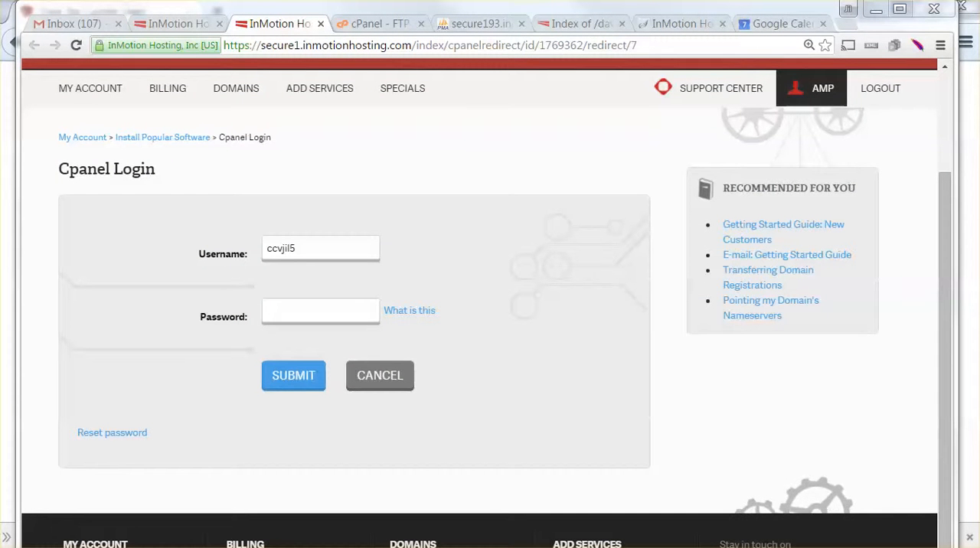
click(287, 308)
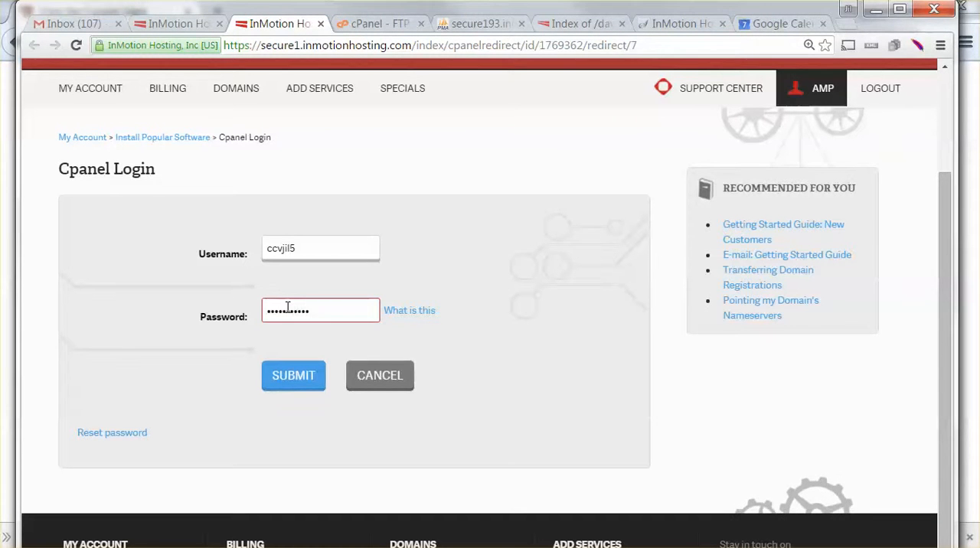
click(291, 391)
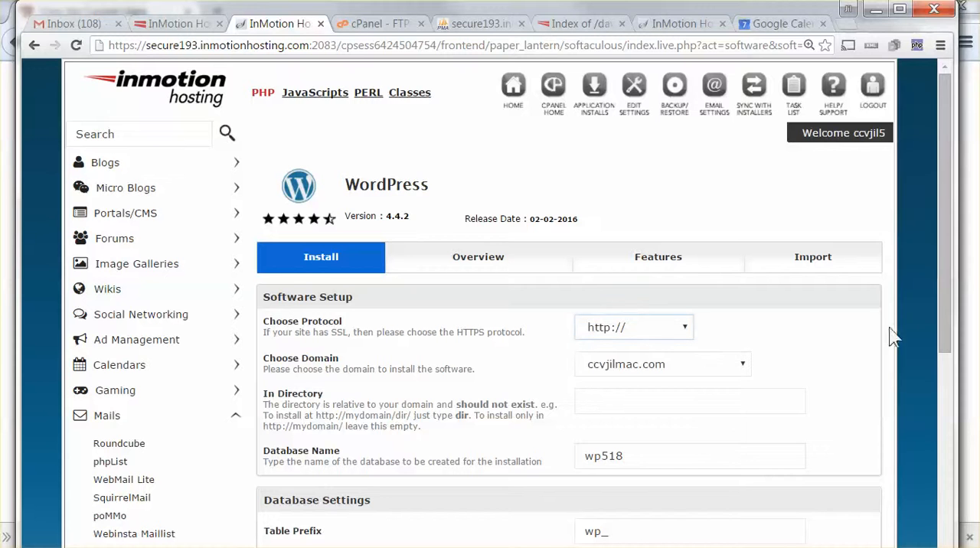
Step: Examine the WordPress installer's Software Setup fields, including the domain, directory and database name
drag(945, 311, 944, 376)
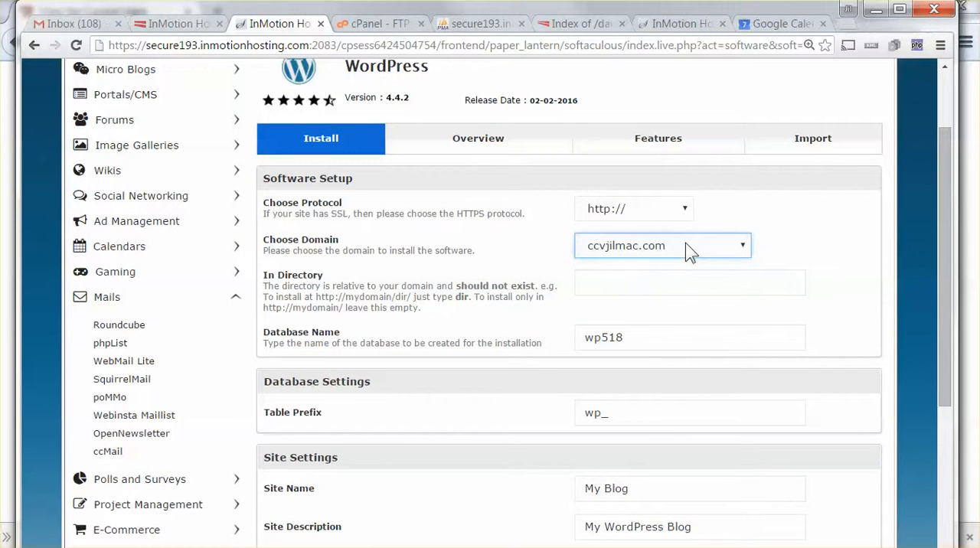
click(590, 289)
click(573, 307)
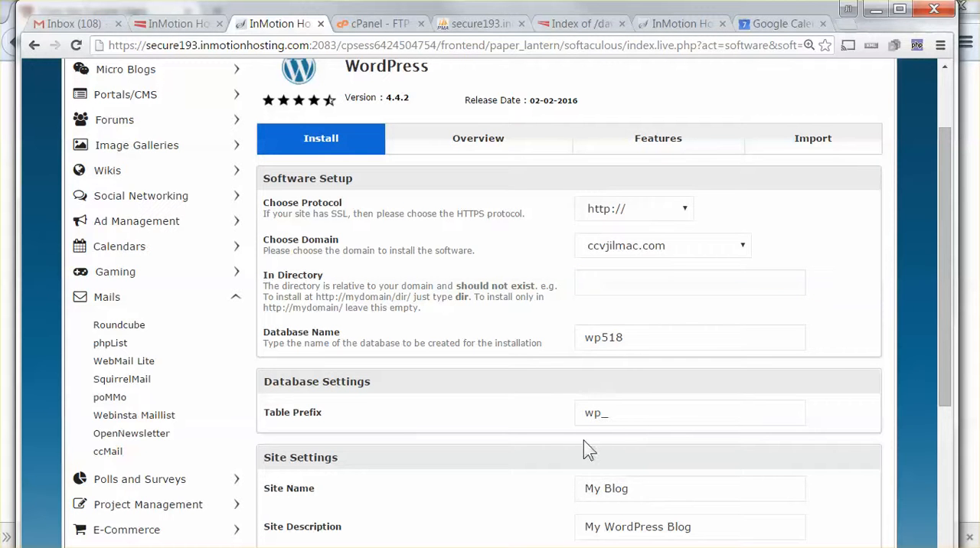
drag(940, 330, 919, 312)
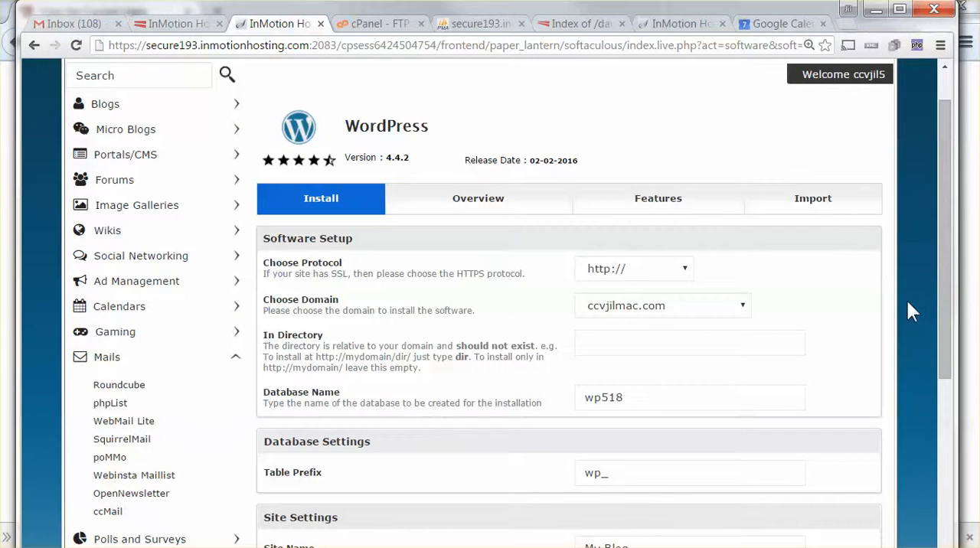
scroll(910, 302, down, 2)
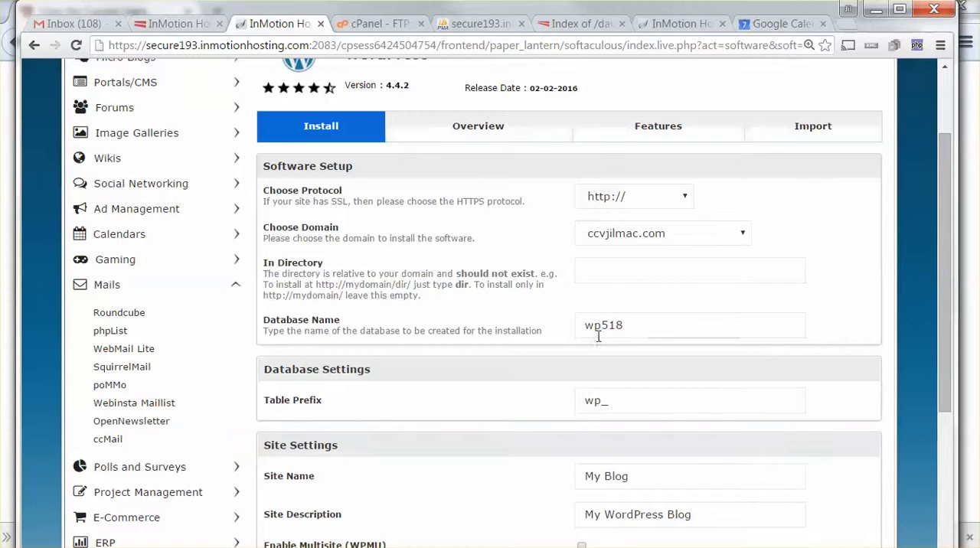
drag(639, 327, 580, 325)
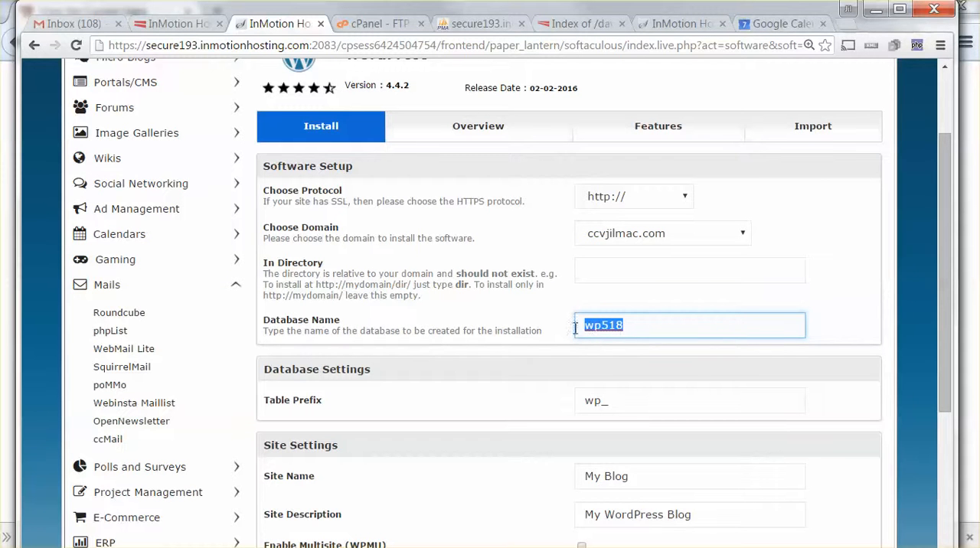
drag(587, 327, 640, 327)
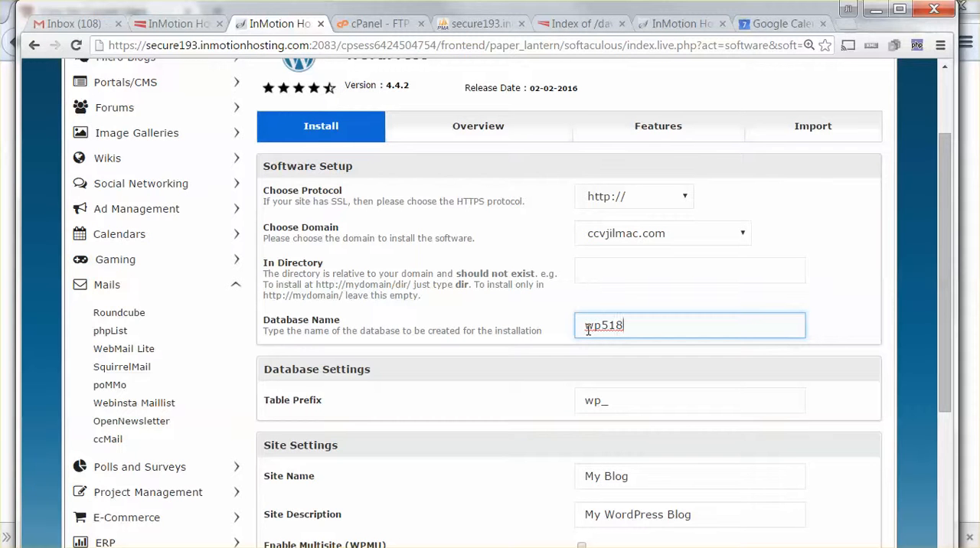
Step: Review the installer's site name, description, admin account, language and plugin settings down to the install option
scroll(598, 354, down, 3)
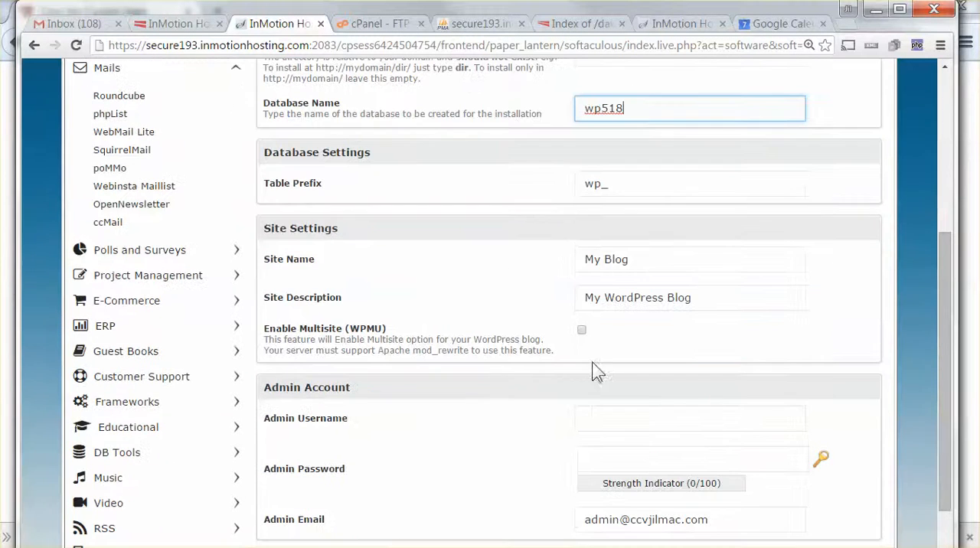
click(580, 261)
click(648, 260)
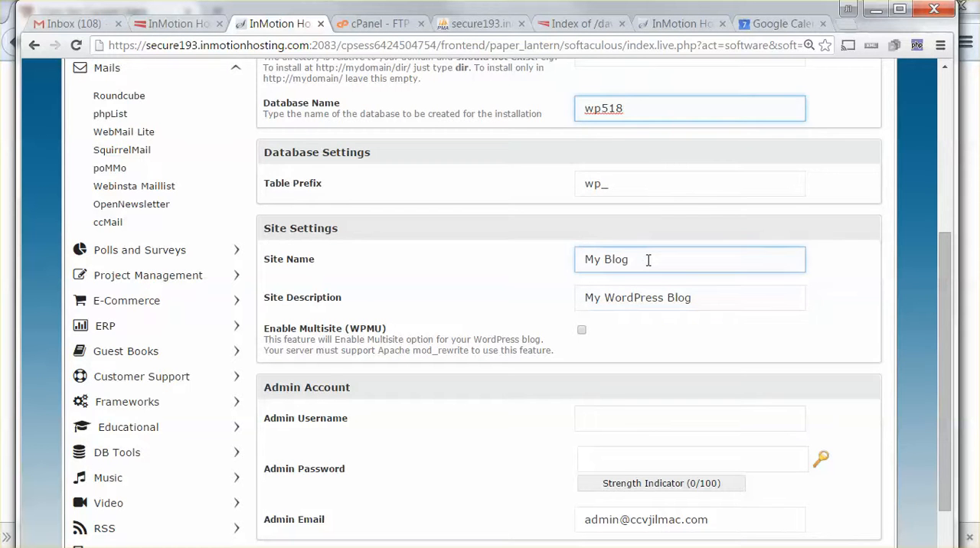
scroll(647, 263, down, 2)
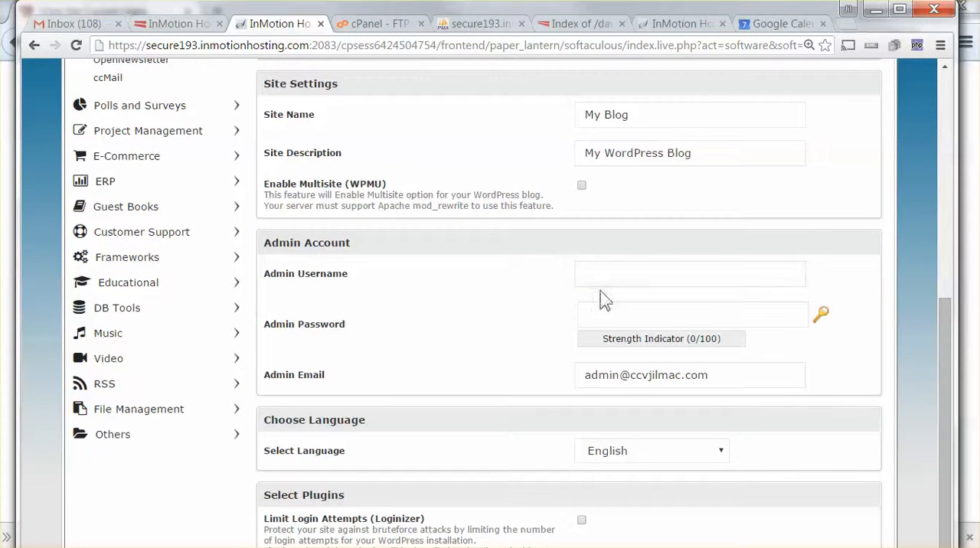
scroll(470, 341, down, 1)
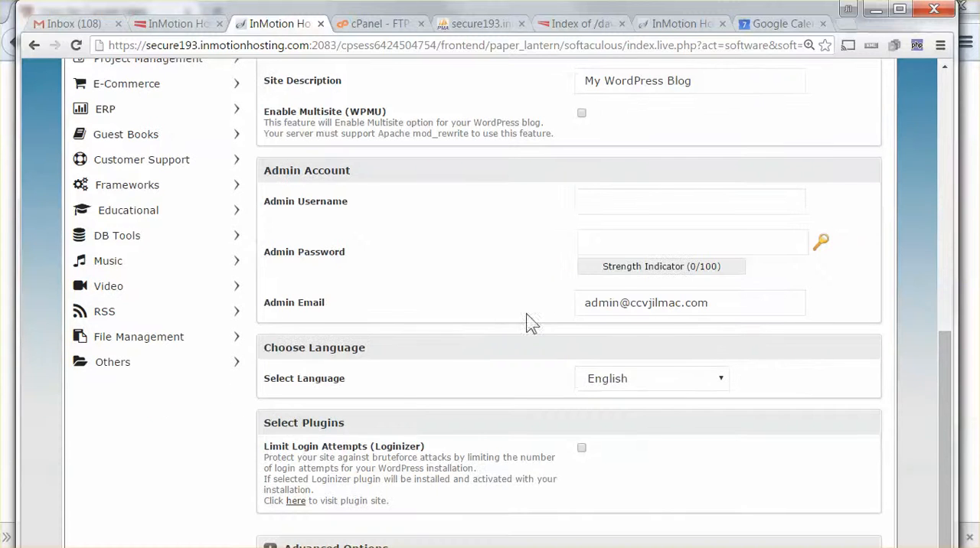
drag(712, 305, 548, 359)
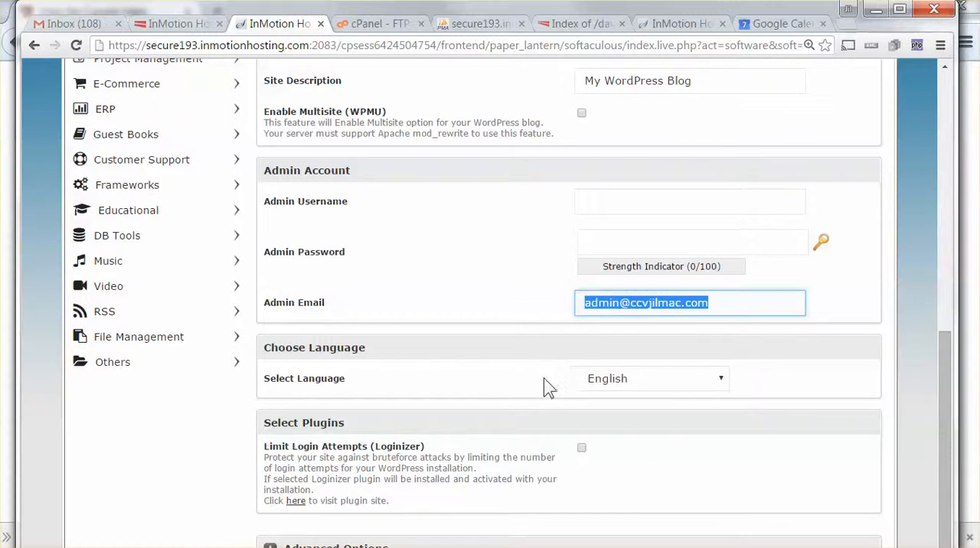
scroll(547, 359, down, 1)
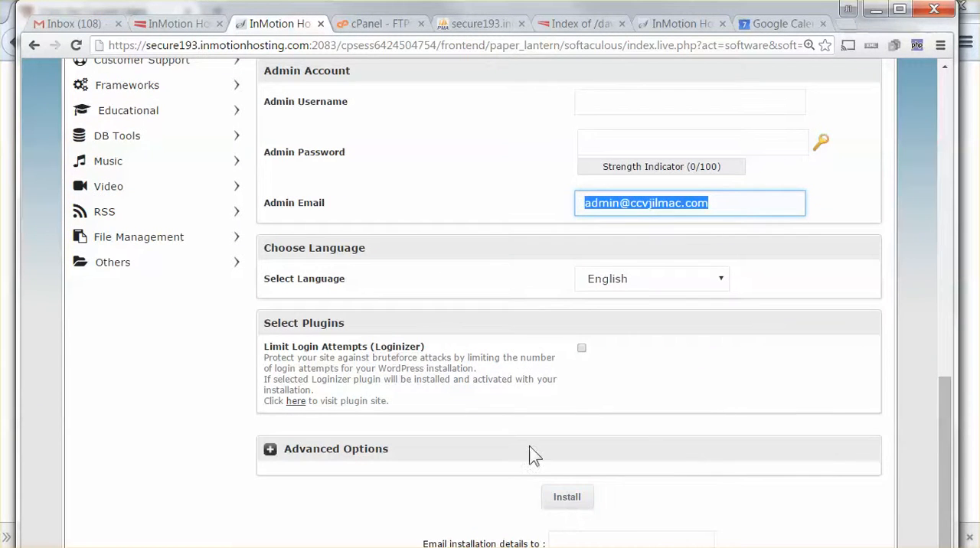
scroll(363, 242, up, 7)
scroll(341, 171, up, 1)
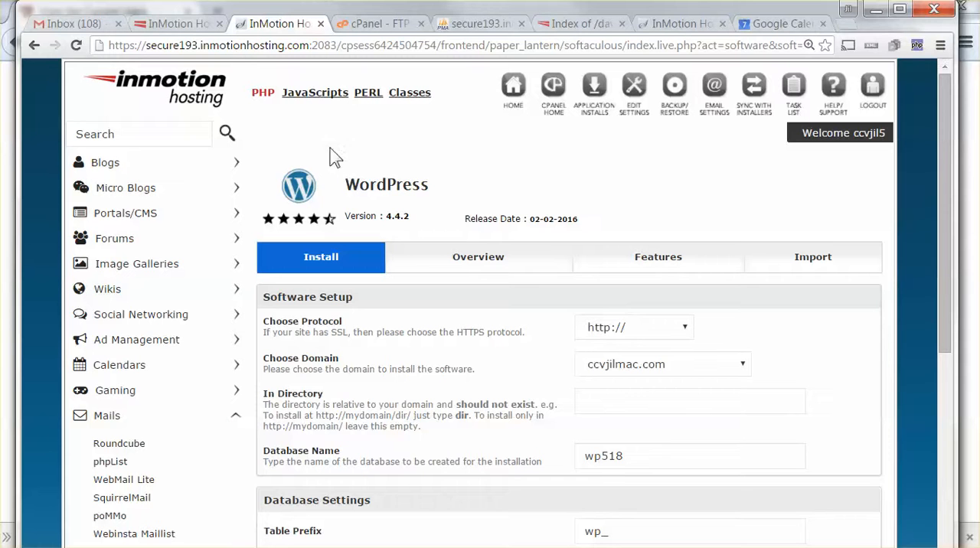
Step: Return to the cPanel home page, open phpMyAdmin, and expand the hosting account's database group
click(553, 88)
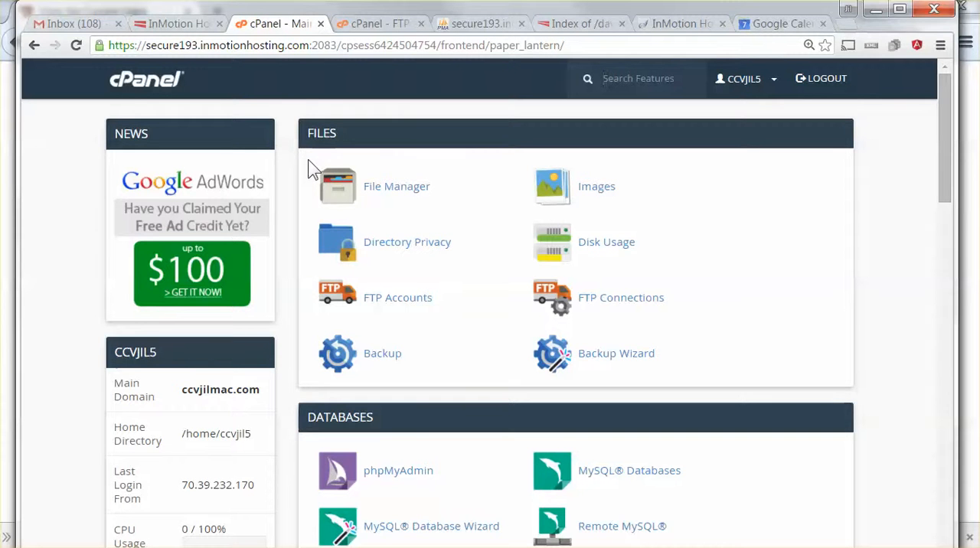
scroll(310, 164, down, 2)
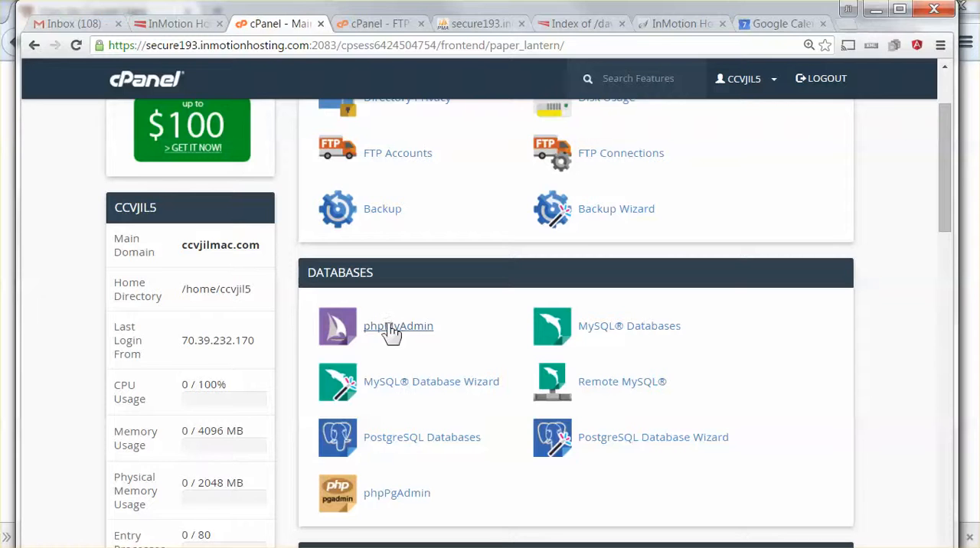
click(390, 328)
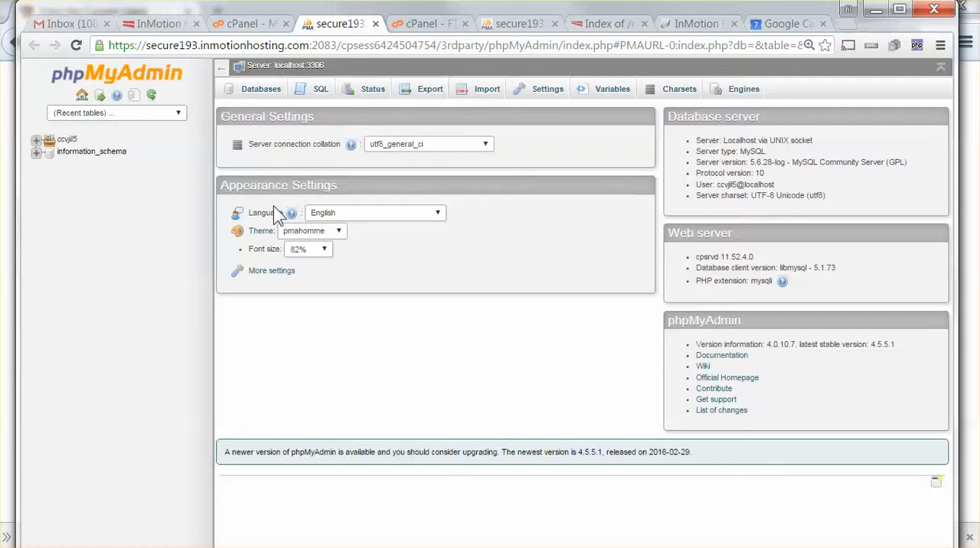
click(35, 141)
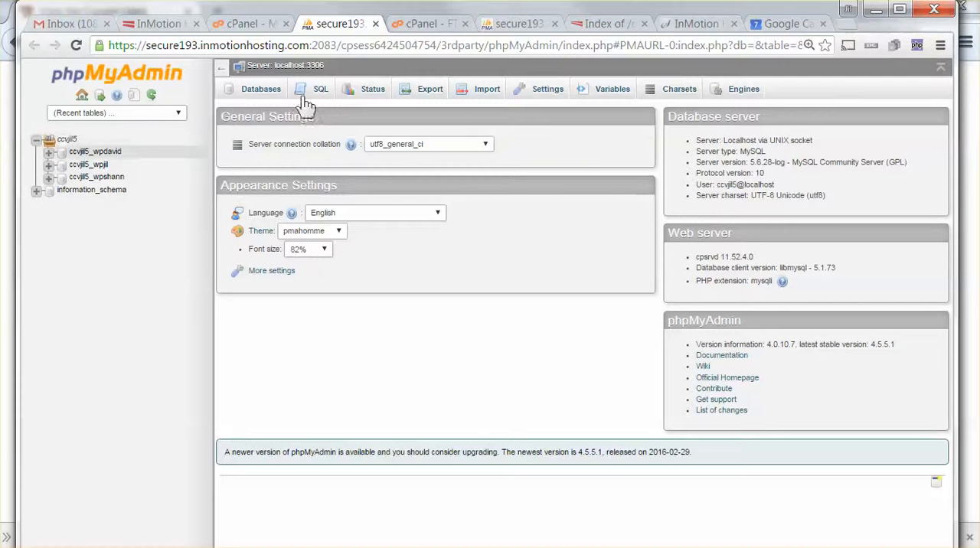
Step: Enlarge the phpMyAdmin page zoom to 150%
click(939, 46)
click(898, 202)
click(898, 203)
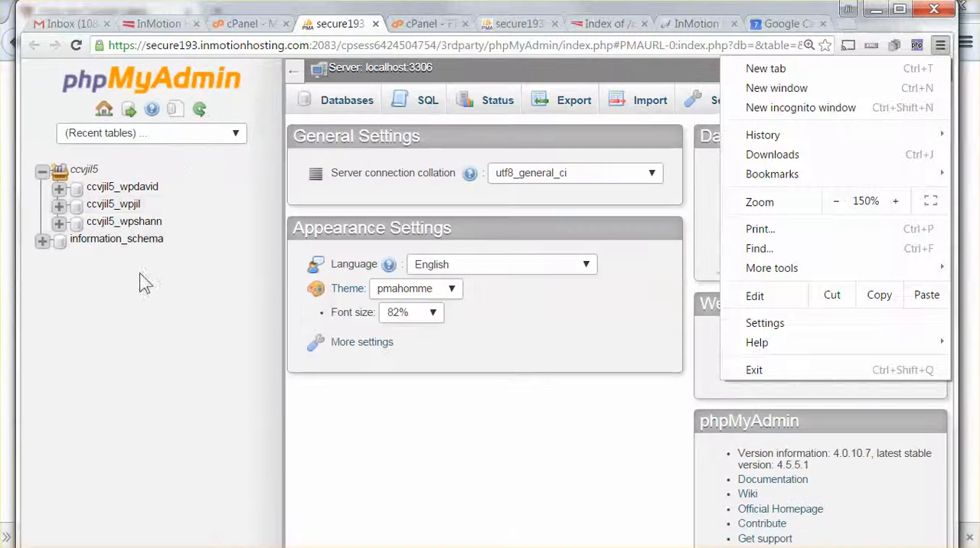
click(143, 278)
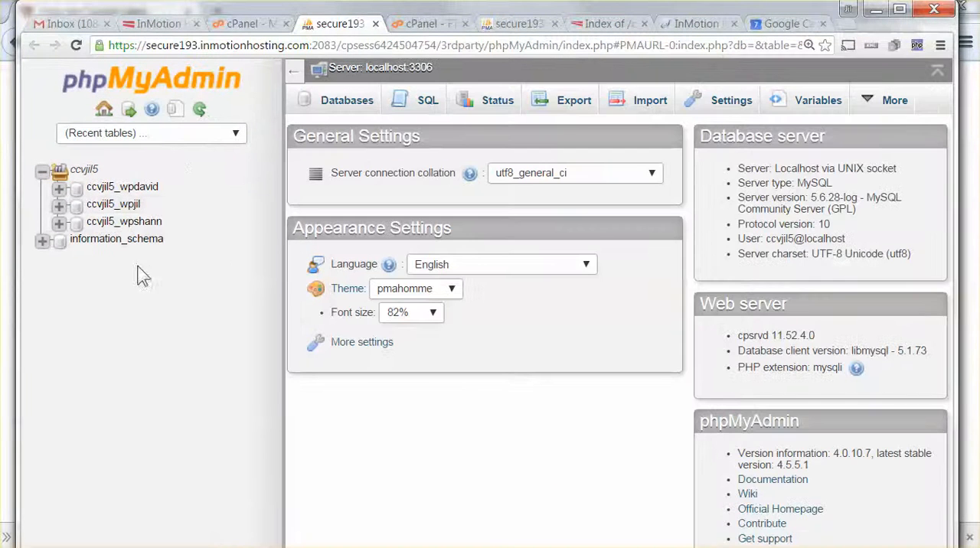
Step: Open the ccvjil5_wpjil database, look through its tables, and browse the records of wp_users
click(107, 207)
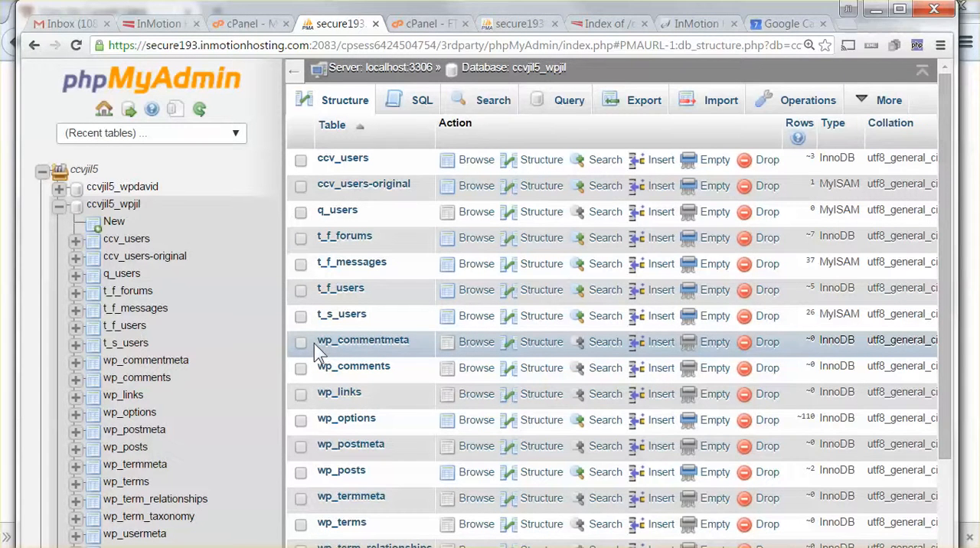
scroll(317, 341, down, 1)
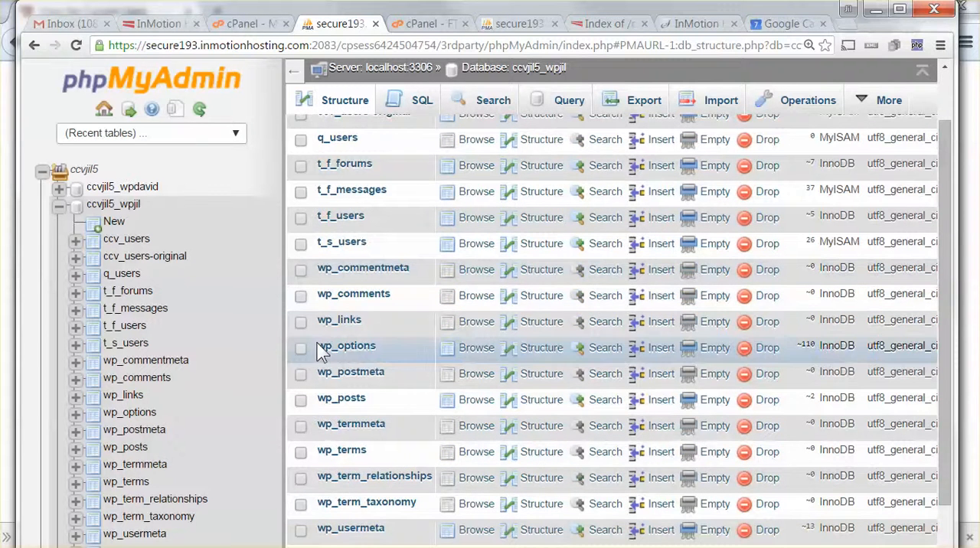
scroll(326, 306, down, 1)
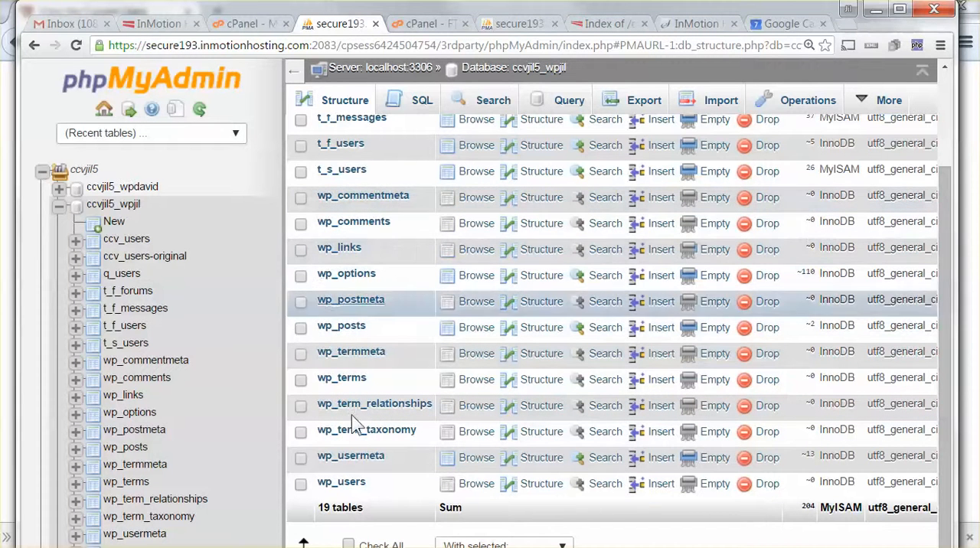
click(338, 484)
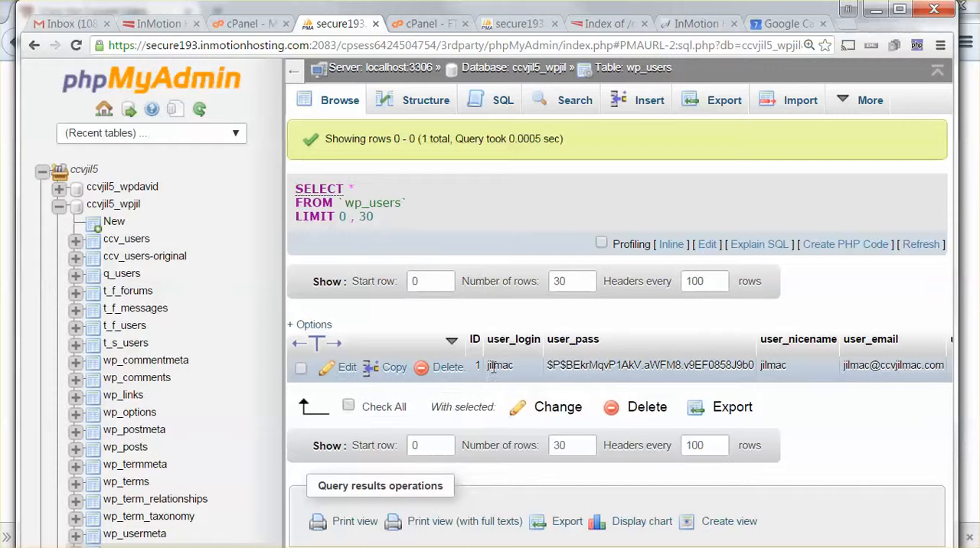
Step: Highlight the user_login value in wp_users, and look through the records and column structure of the ccv_users table
drag(515, 368, 489, 368)
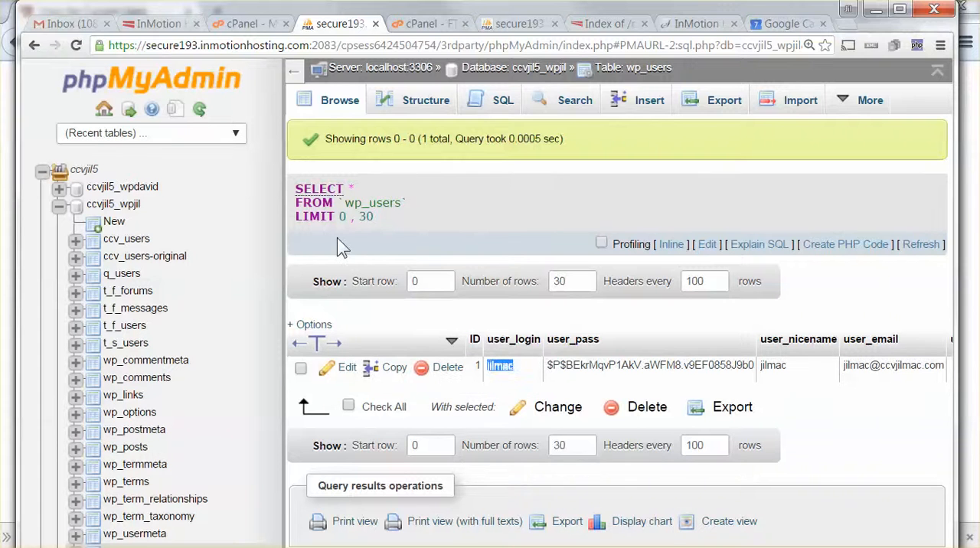
click(130, 242)
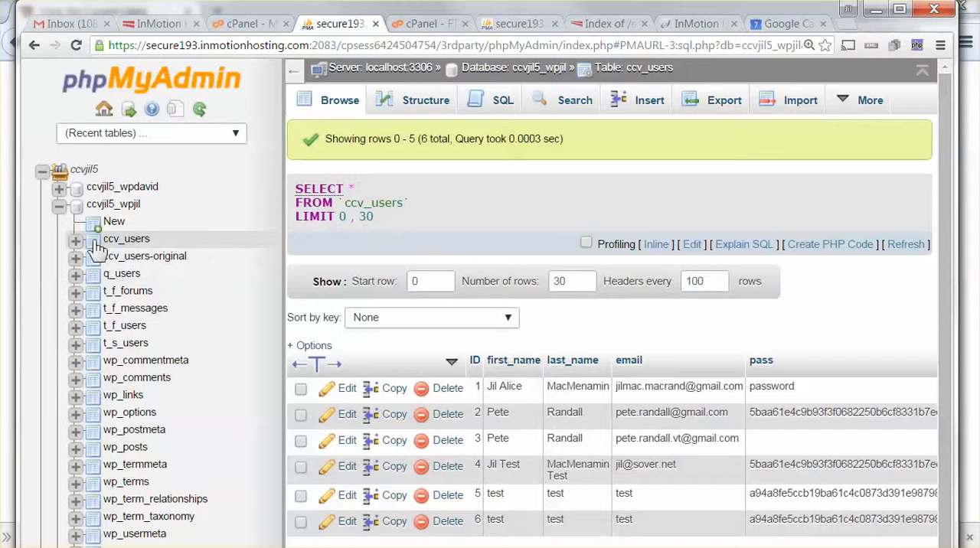
scroll(429, 253, down, 2)
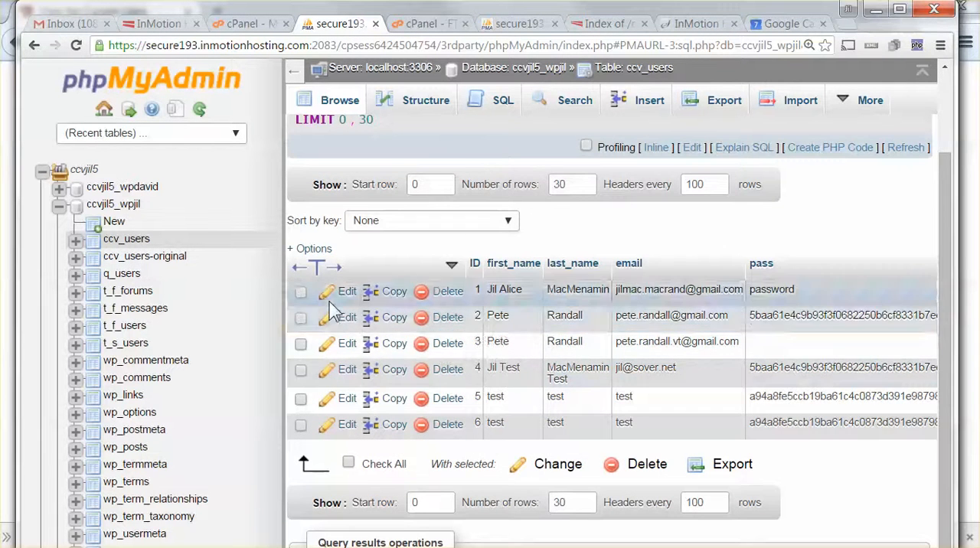
click(421, 107)
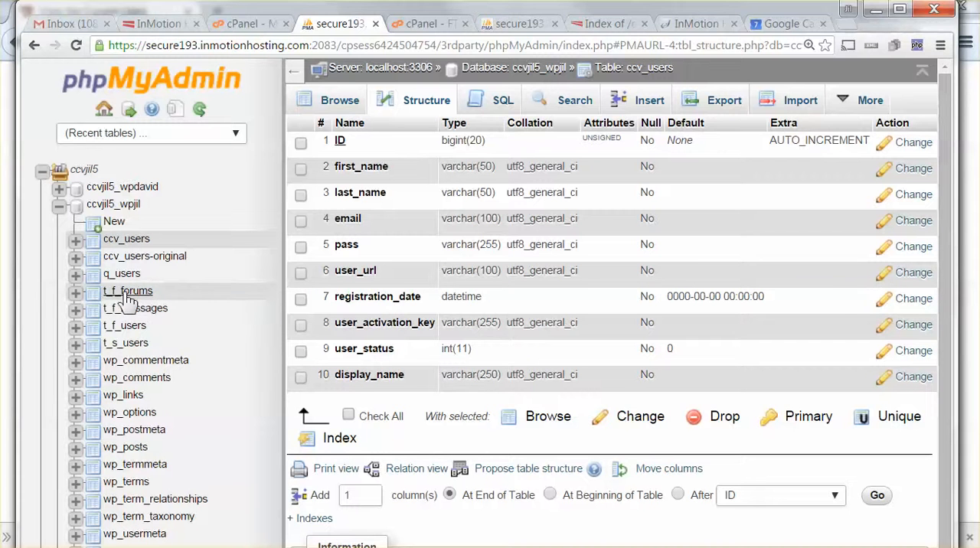
Step: Browse the t_s_users table, highlight the start of its name in the query, and view its column structure
click(126, 343)
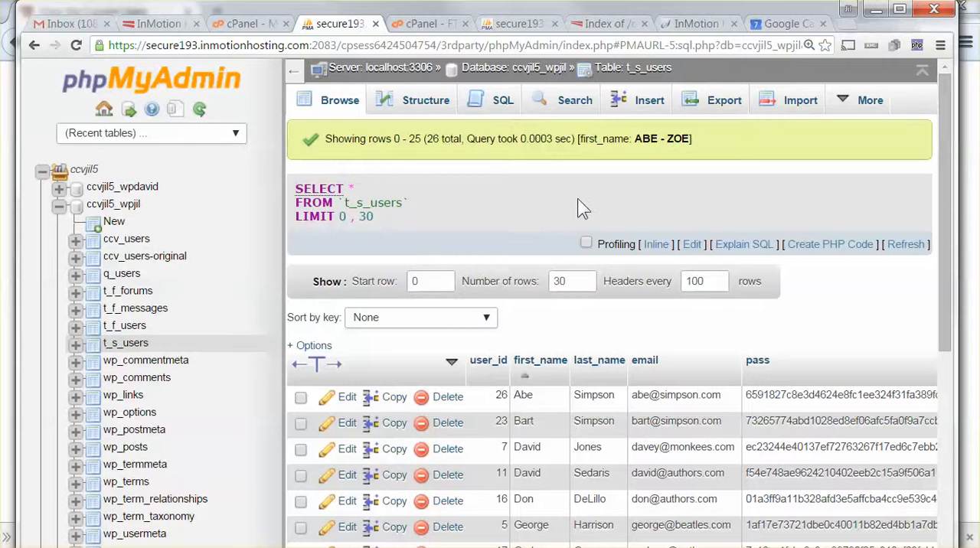
drag(345, 203, 364, 203)
click(343, 204)
drag(346, 202, 367, 202)
click(402, 100)
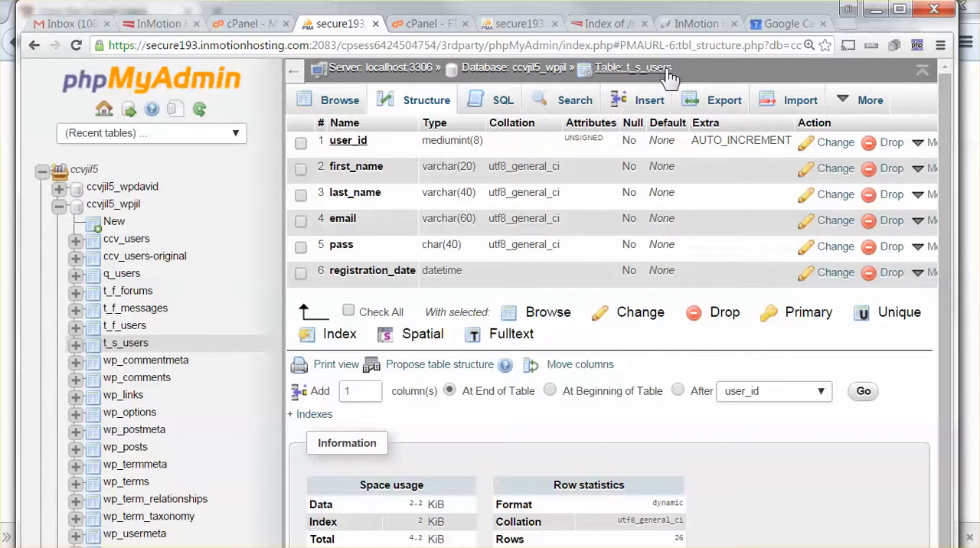
Step: Browse the t_f_users table and inspect its column structure, highlighting the data type of the username column
click(127, 326)
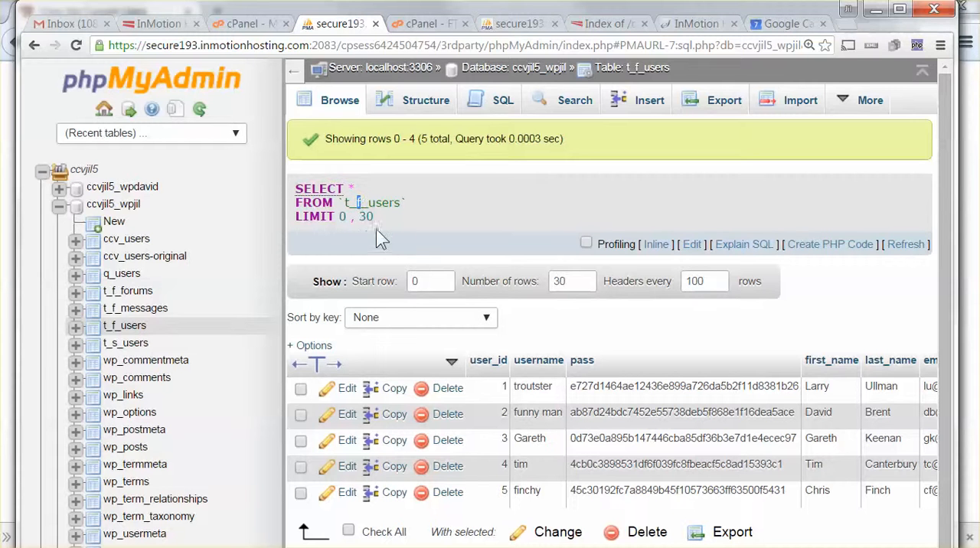
click(407, 106)
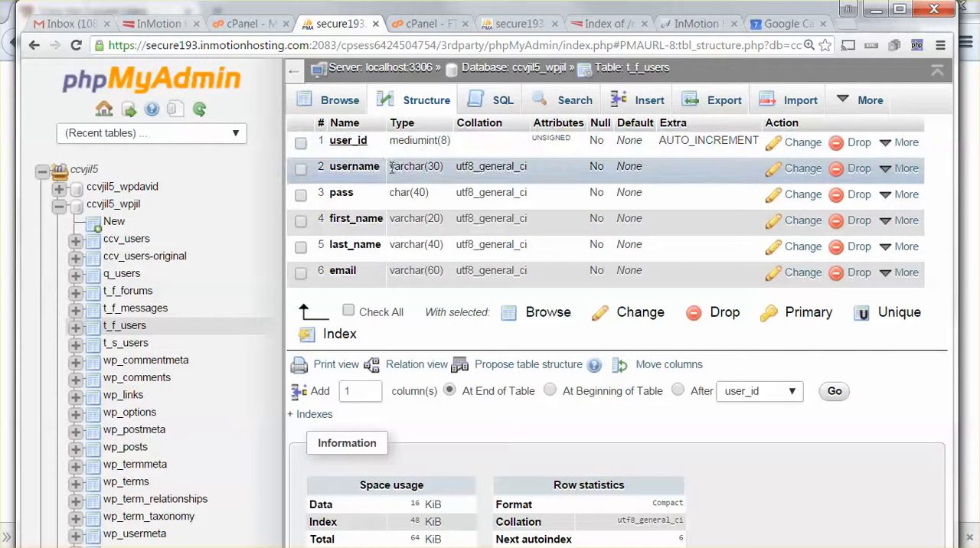
drag(399, 168, 449, 168)
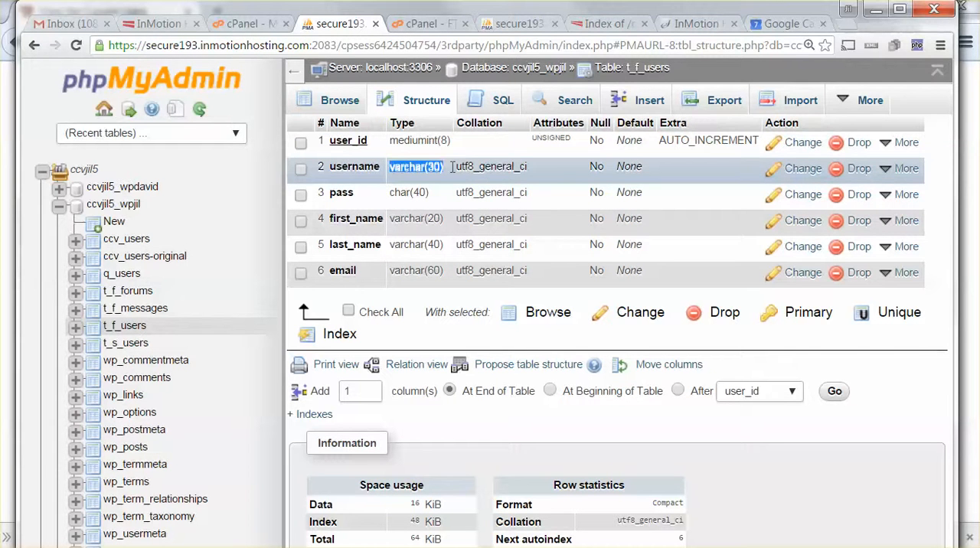
click(397, 211)
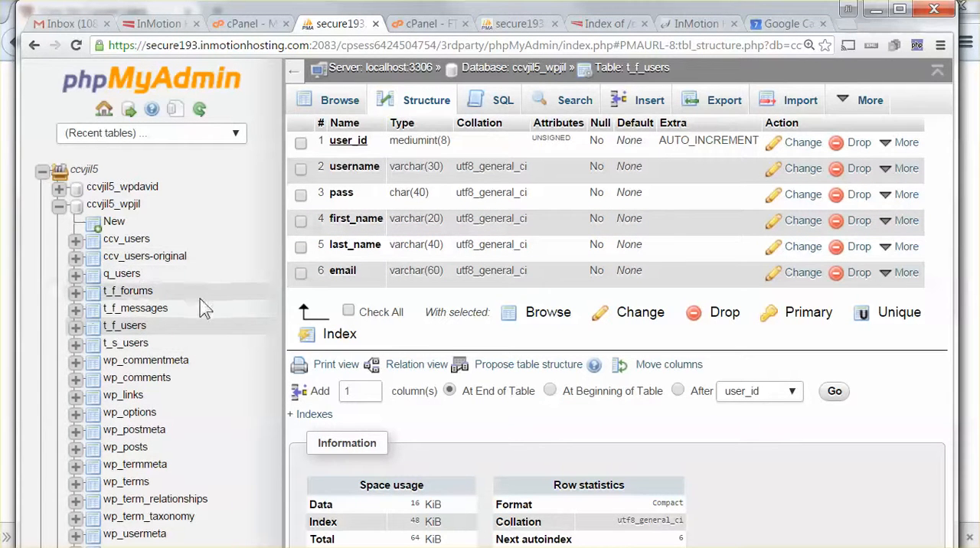
Step: Browse the records of the t_f_messages table and select its full SELECT query text for copying
click(130, 311)
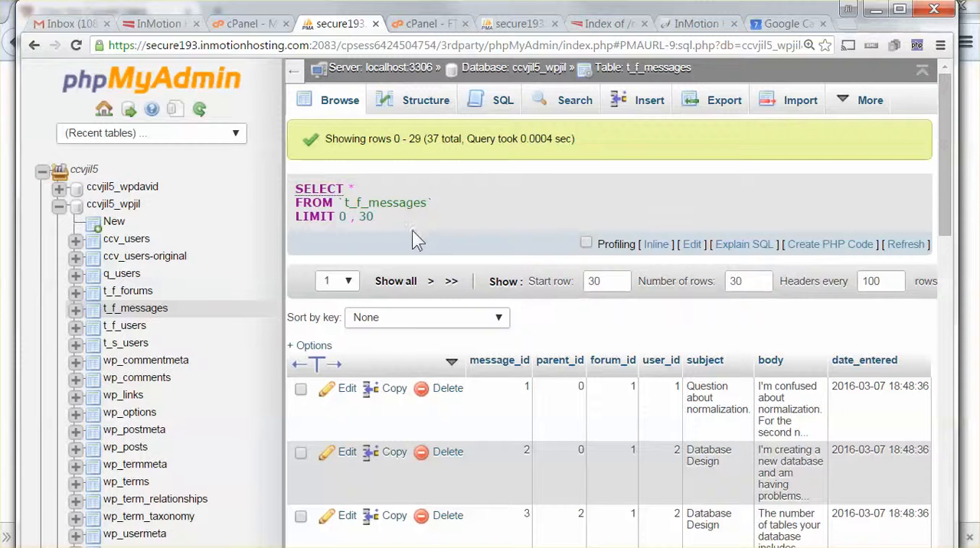
scroll(429, 253, down, 3)
scroll(401, 284, up, 3)
drag(298, 193, 387, 224)
key(ctrl+c)
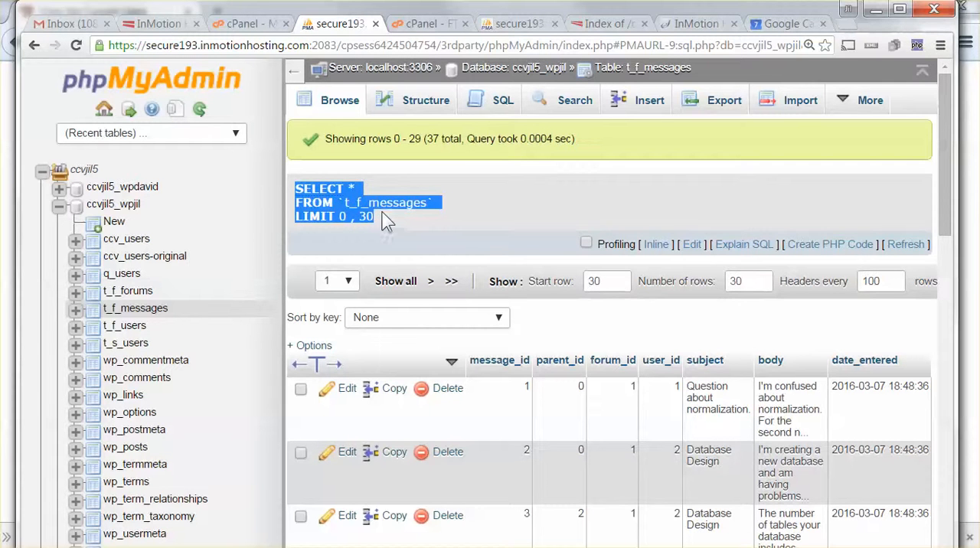
Step: Replace the default SQL query with the copied SELECT * FROM `t_f_messages` LIMIT 0, 30, run it, and look through the returned rows
click(501, 101)
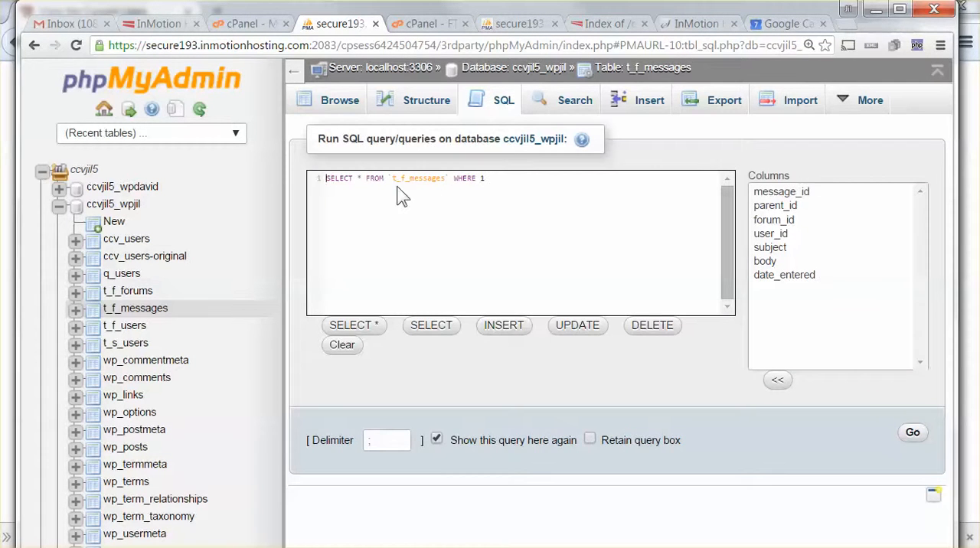
drag(501, 180, 312, 184)
key(ctrl+v)
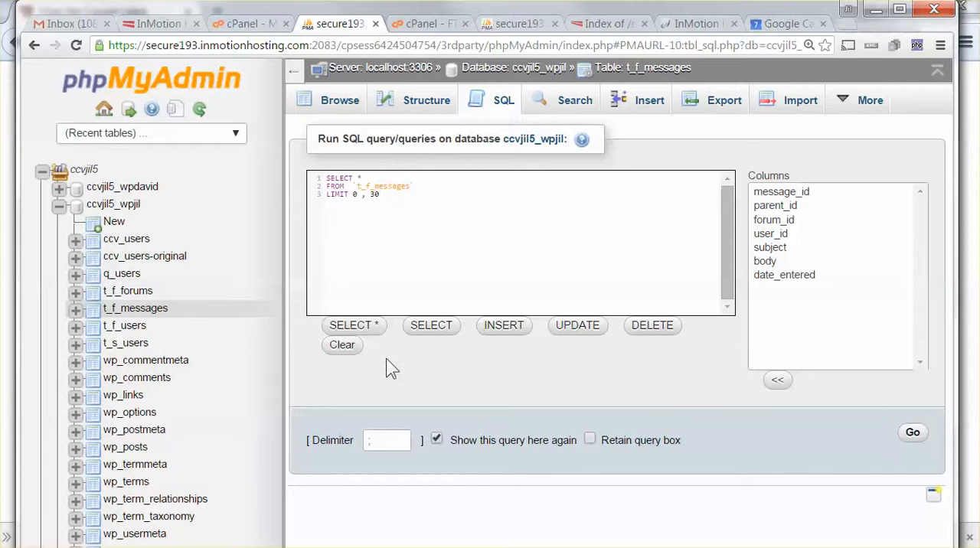
click(912, 440)
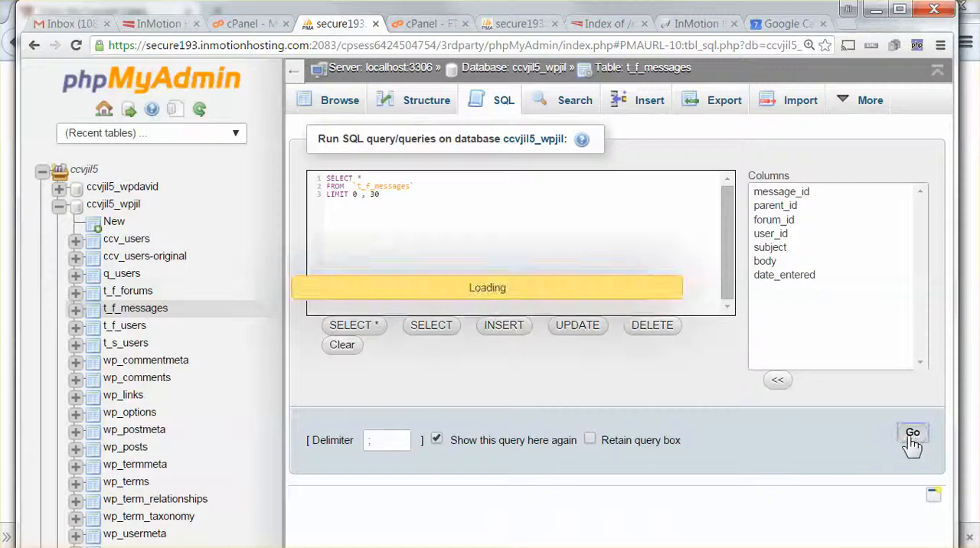
scroll(664, 376, down, 6)
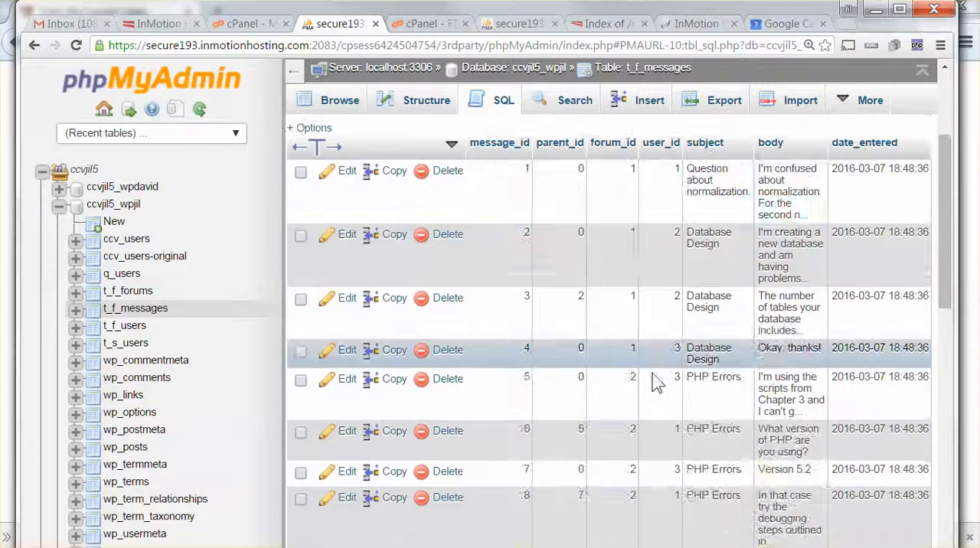
scroll(645, 419, up, 6)
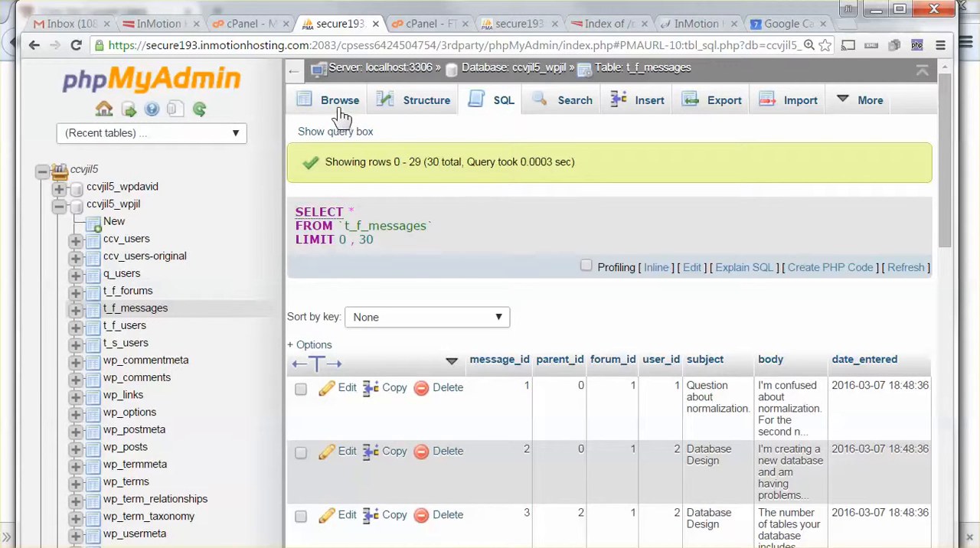
Step: Run the default query SELECT * FROM `t_f_messages` WHERE 1, display it as PHP code, and highlight the generated $sql line
click(498, 110)
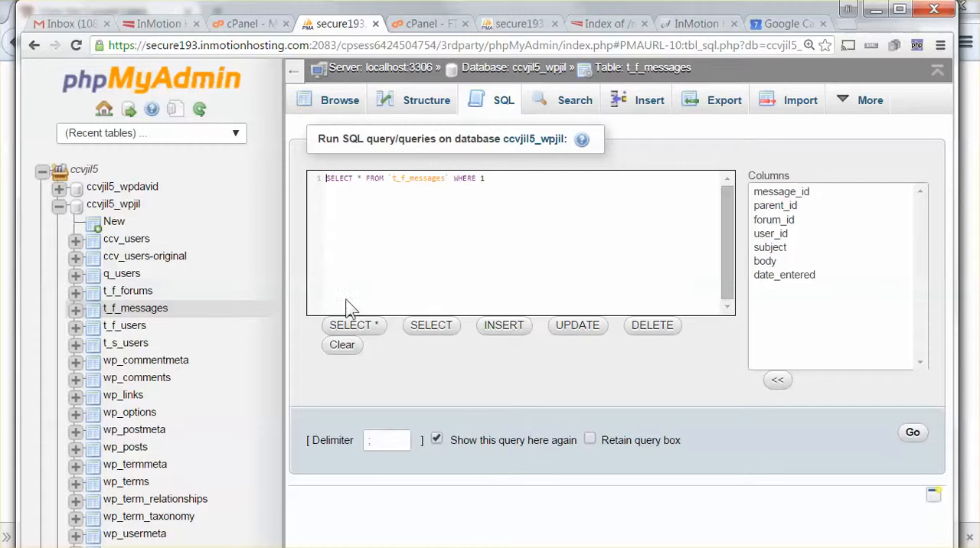
click(916, 434)
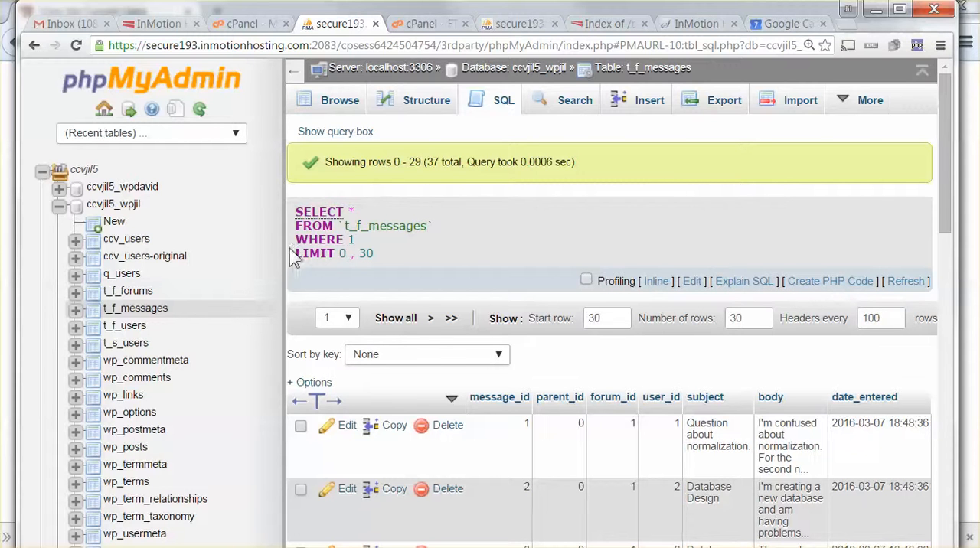
click(827, 290)
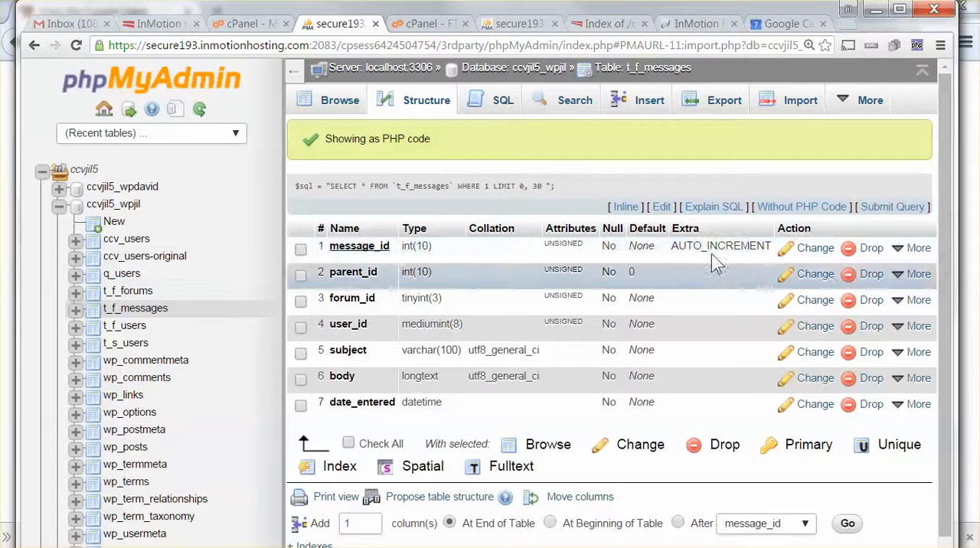
drag(297, 192, 586, 188)
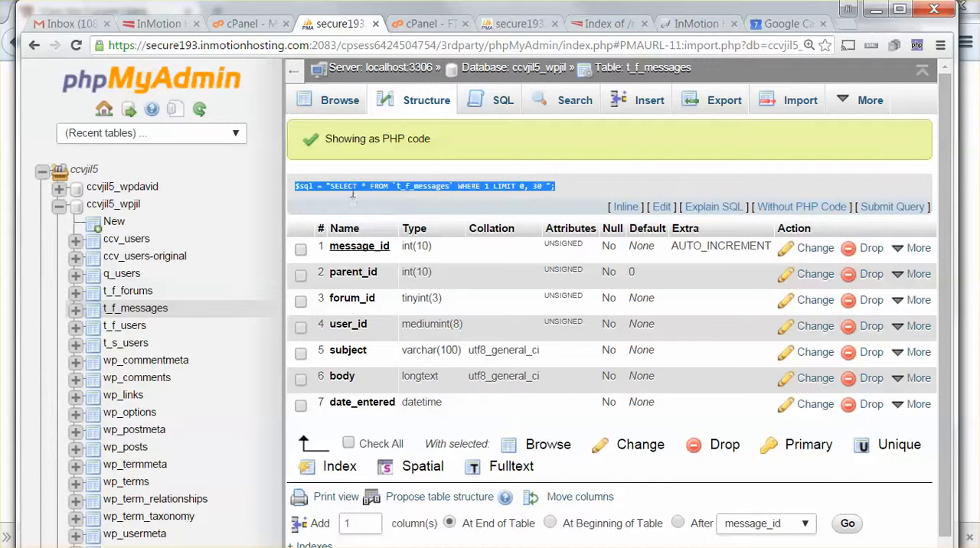
Step: Switch the query to plain SQL and back to PHP code, and enlarge the page zoom to 200%
click(802, 207)
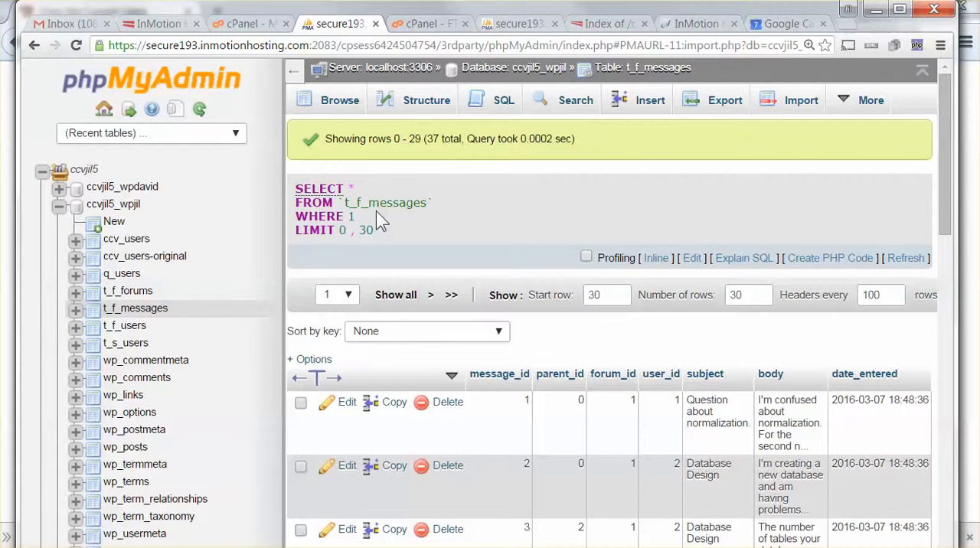
click(830, 261)
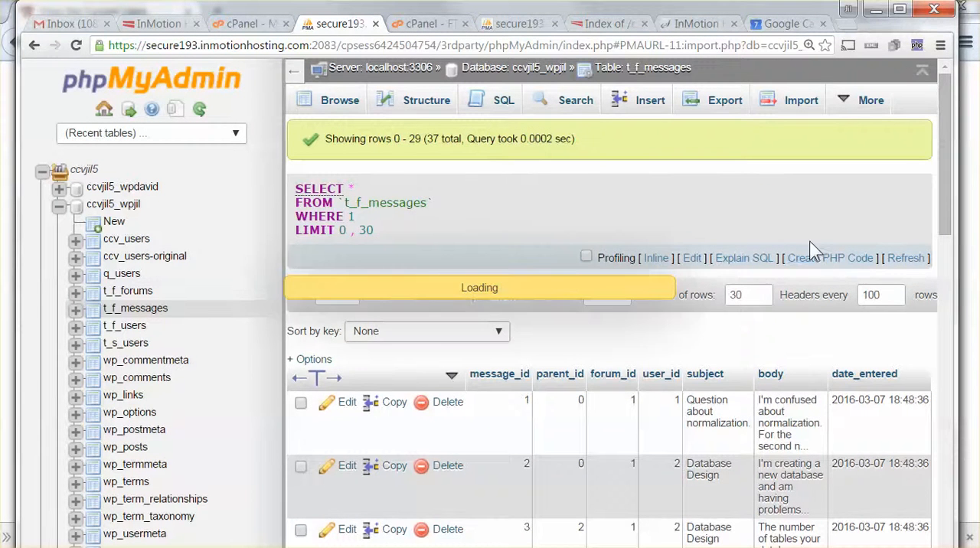
click(940, 46)
click(896, 202)
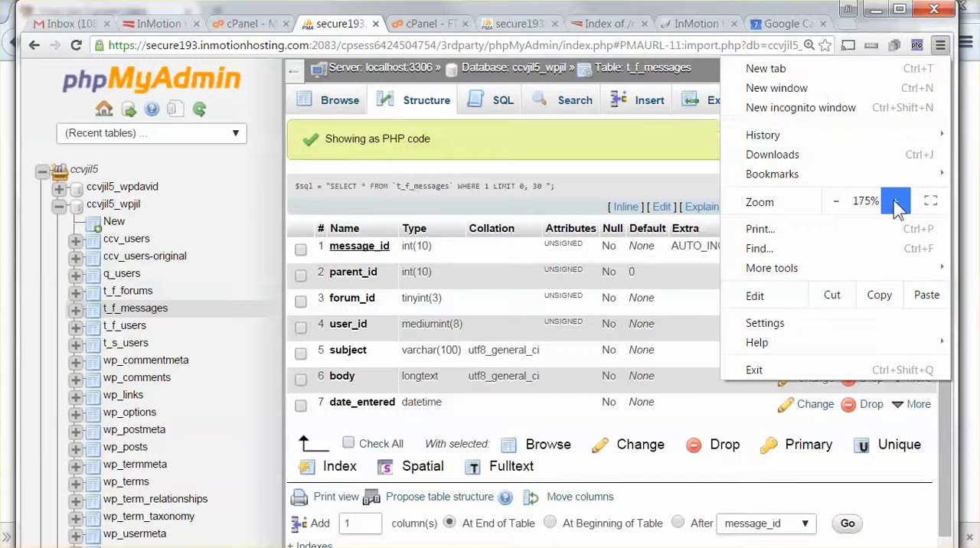
click(896, 201)
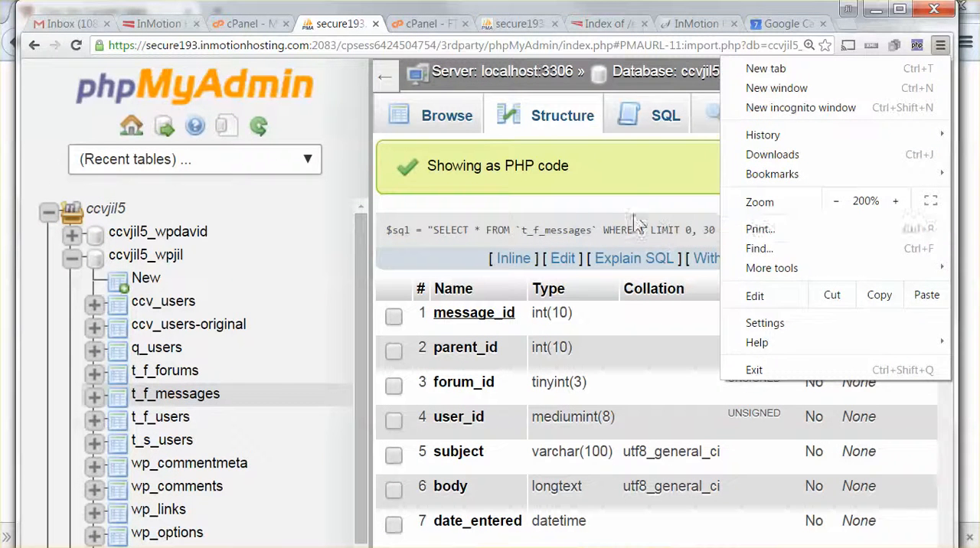
click(604, 201)
Step: Highlight the opening $sql = " and the closing "; that wrap the query in the generated PHP code
drag(385, 230, 422, 231)
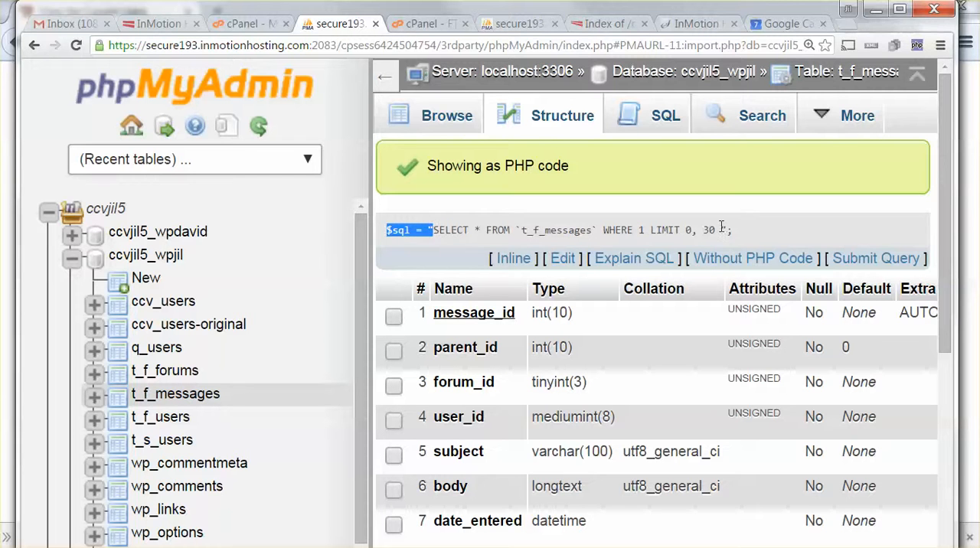
drag(722, 229, 734, 230)
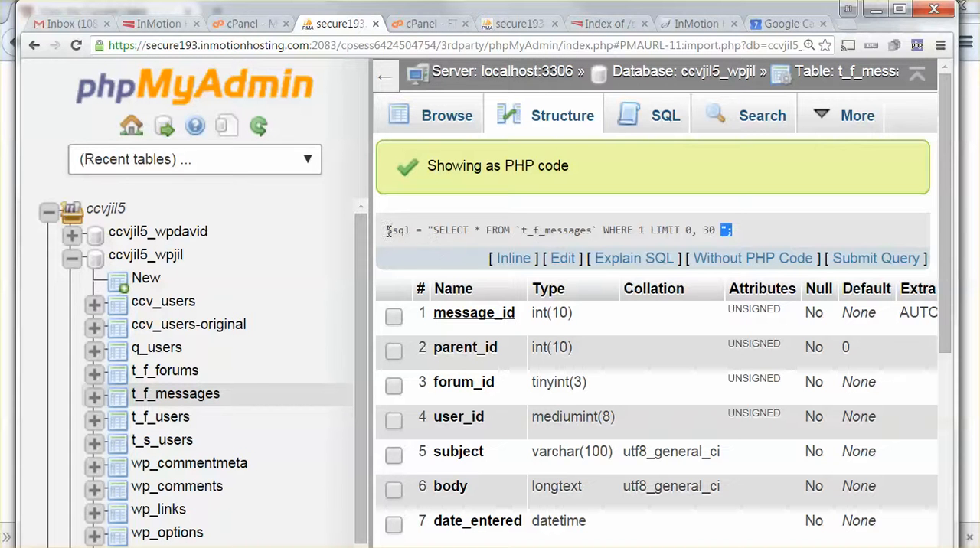
drag(387, 230, 439, 229)
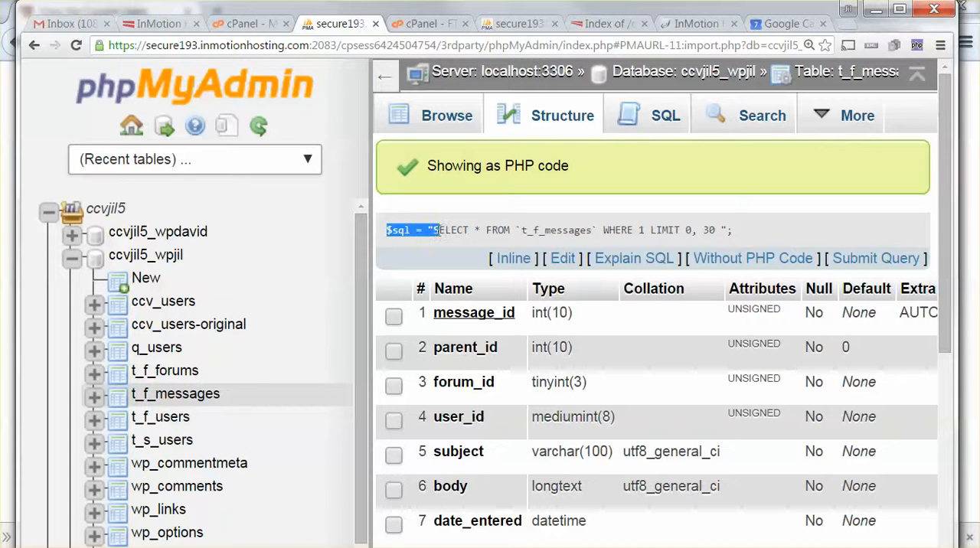